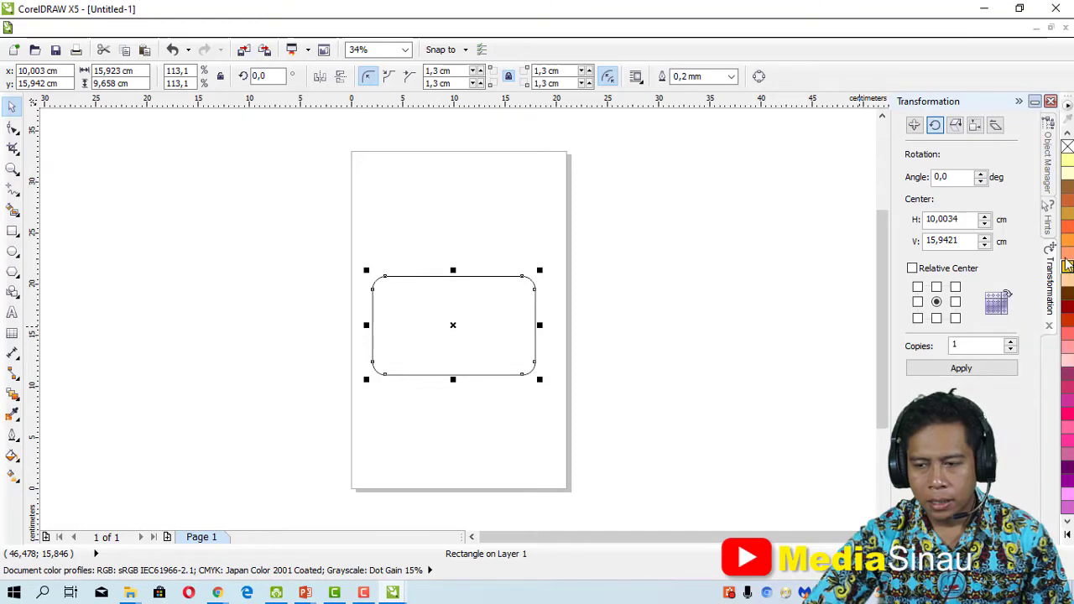
# Fill the rounded rectangle with orange, give it a purple outline, and move it up to about x 10.46, y 18.73 cm.
pyautogui.click(1067, 226)
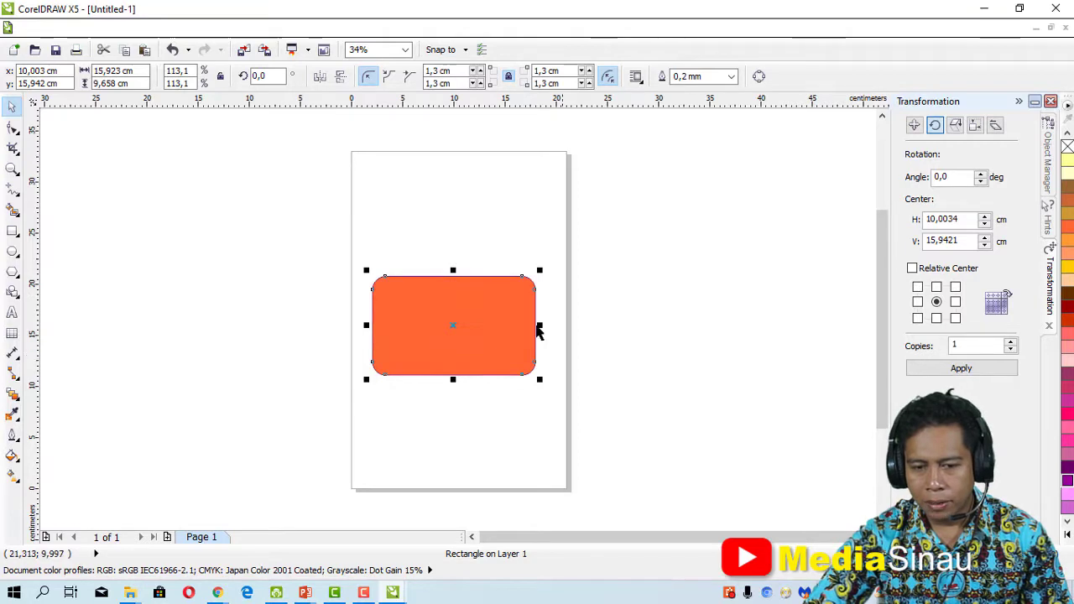
pyautogui.scroll(5, 534, 285)
pyautogui.scroll(3, 546, 333)
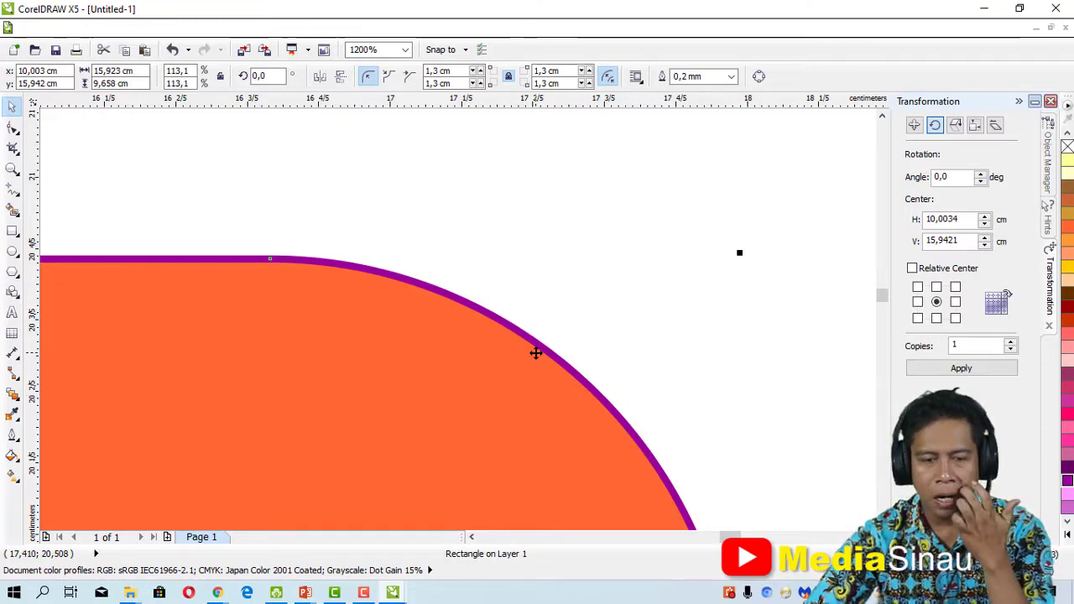
pyautogui.scroll(-4, 562, 278)
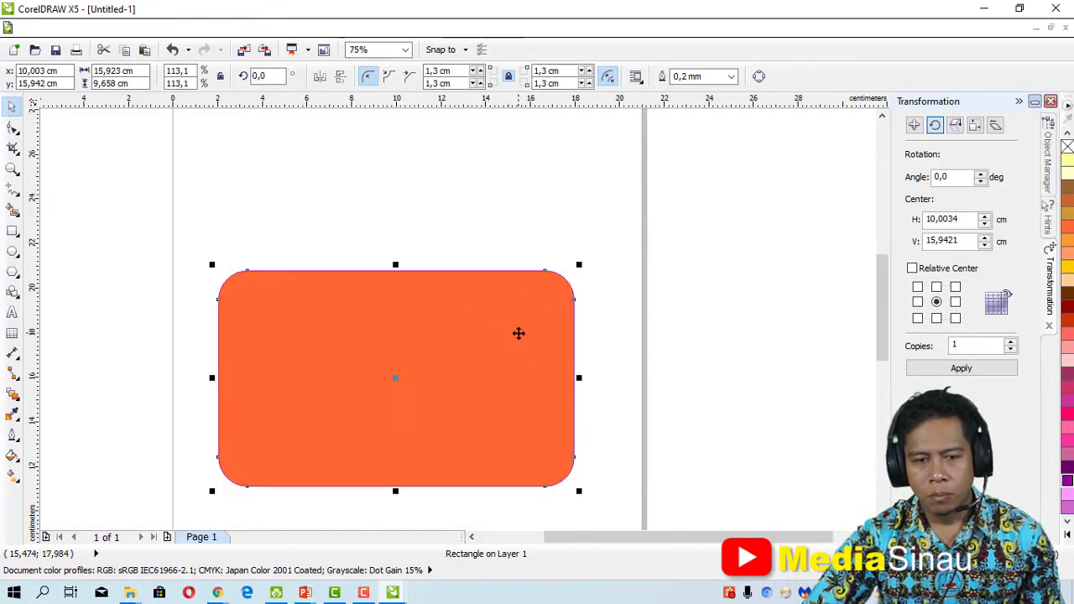
pyautogui.moveTo(518, 333); pyautogui.dragTo(528, 268)
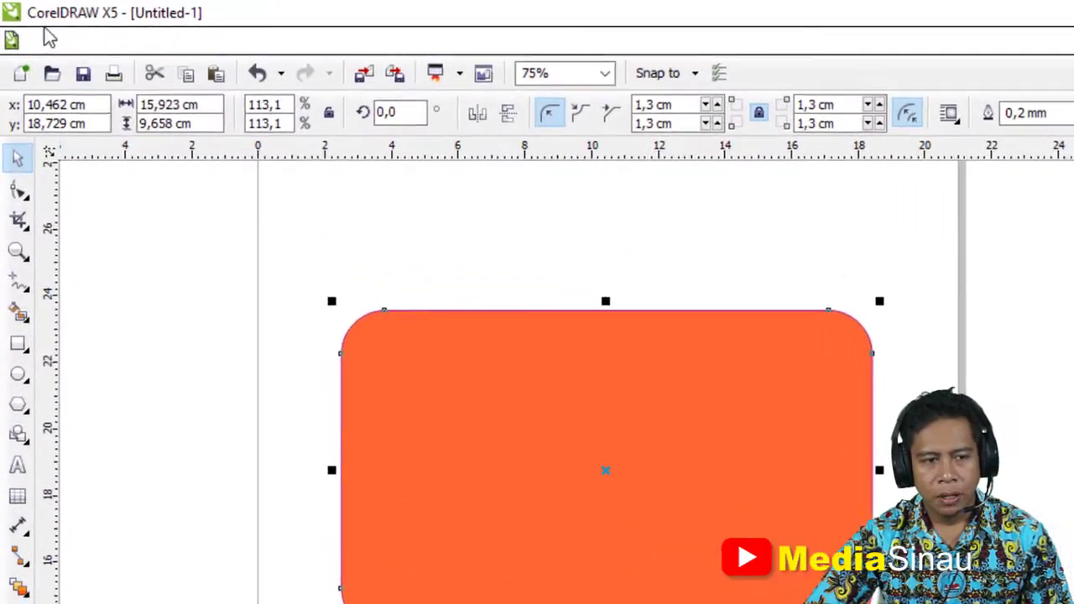
# Start saving the drawing with Save As and choose the PKBM GAJAH MADA PARE (E:) drive as its location.
pyautogui.click(34, 29)
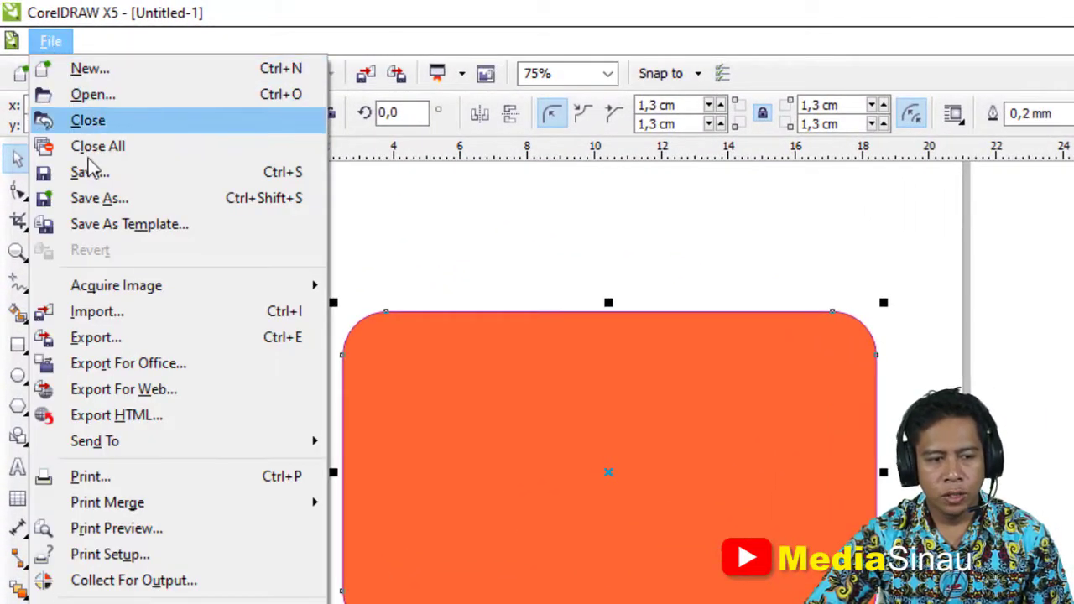
pyautogui.click(99, 198)
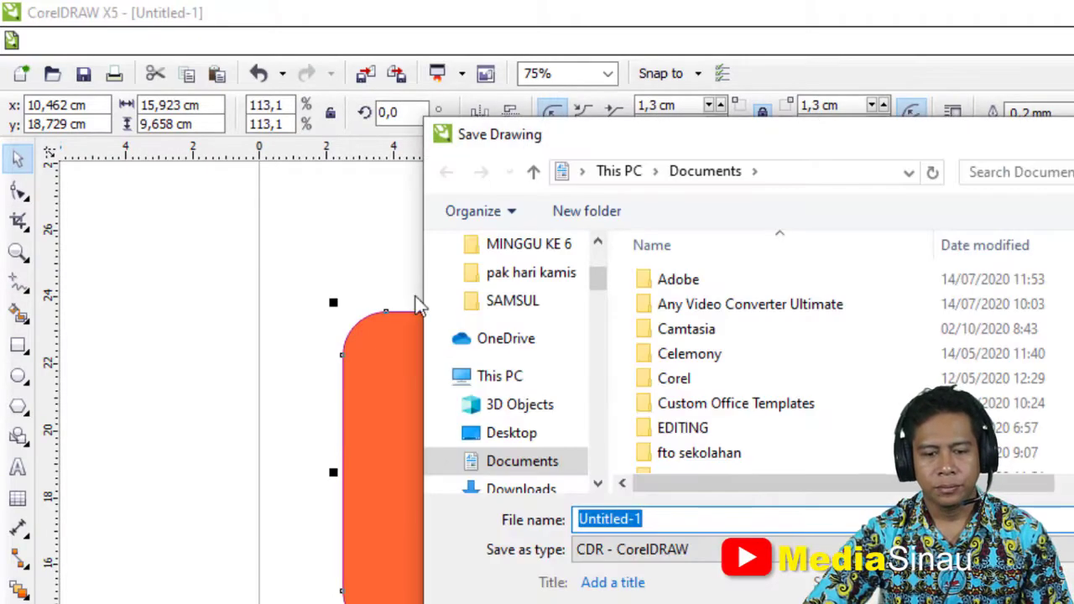
pyautogui.moveTo(597, 285); pyautogui.dragTo(600, 312)
pyautogui.moveTo(520, 270); pyautogui.dragTo(517, 278)
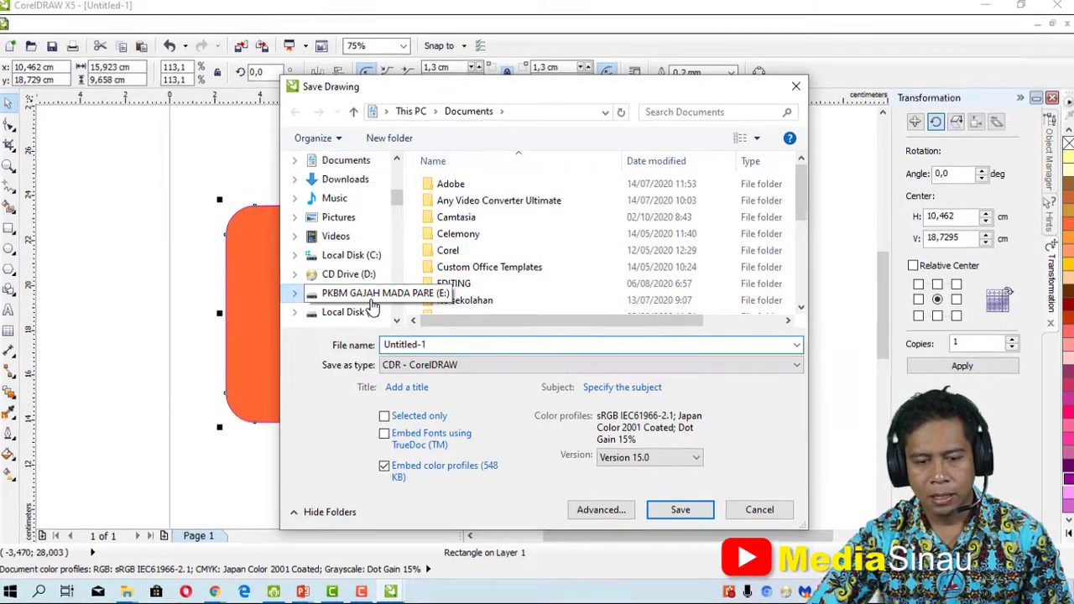
pyautogui.click(373, 300)
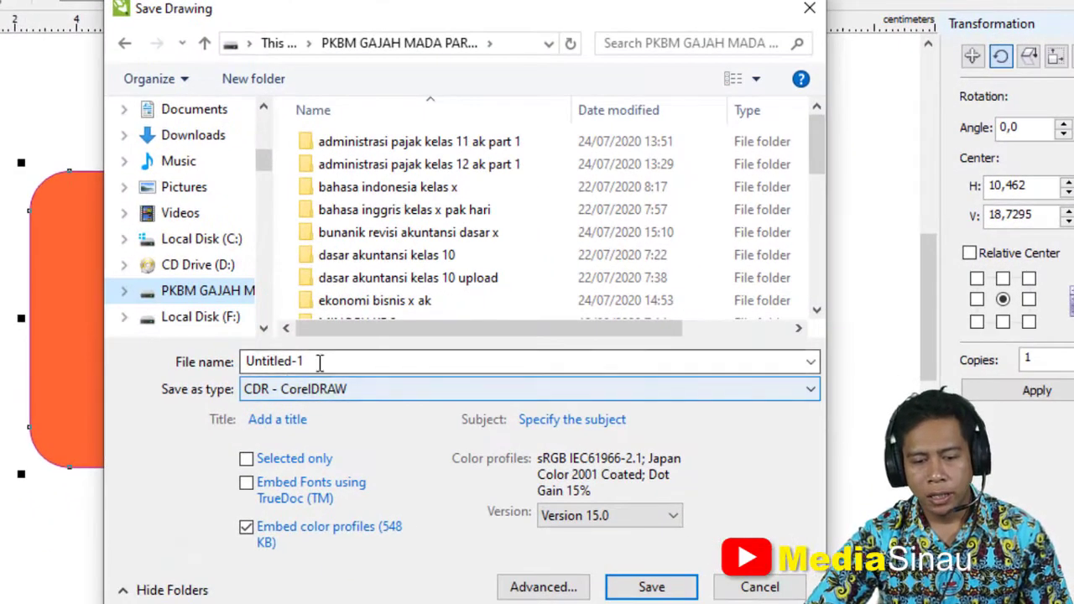
# Name the file "latihan 1 10 tkj 1" and save it as a CDR drawing.
pyautogui.doubleClick(321, 361)
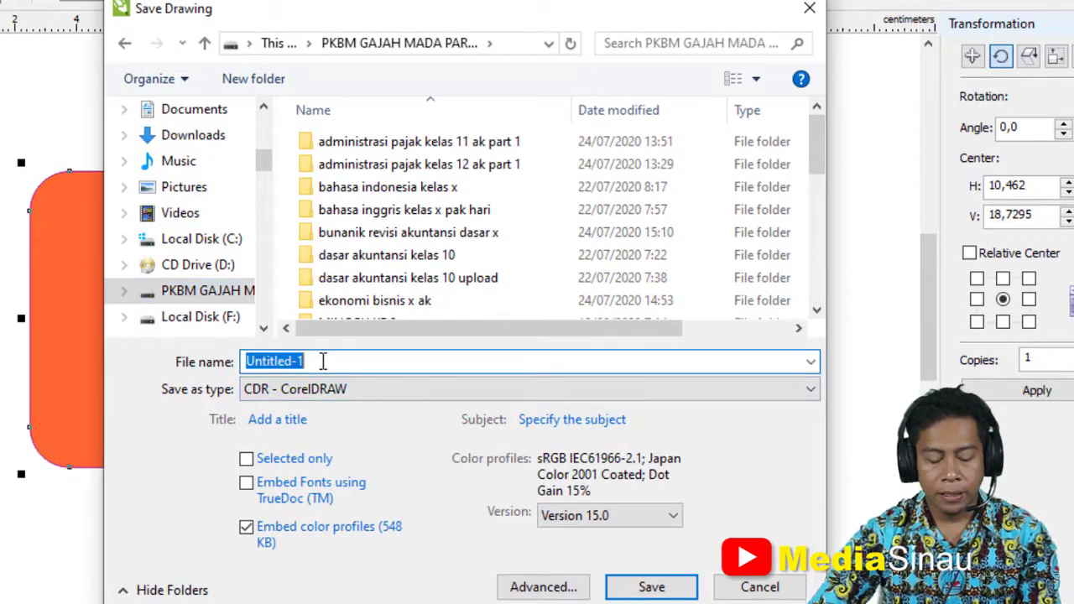
pyautogui.write('la')
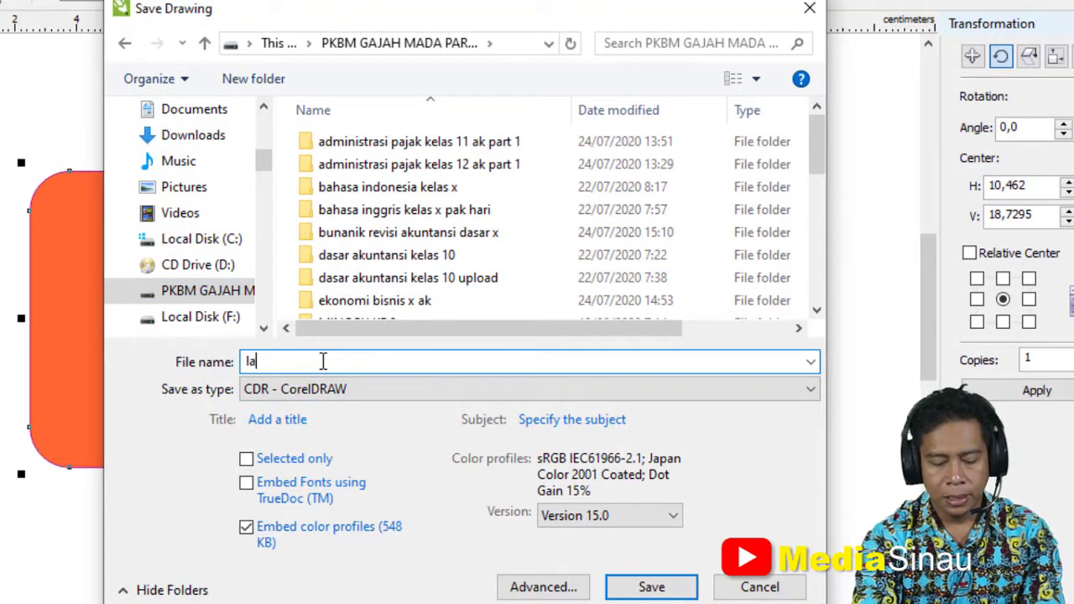
pyautogui.write('tihan 1 tkj')
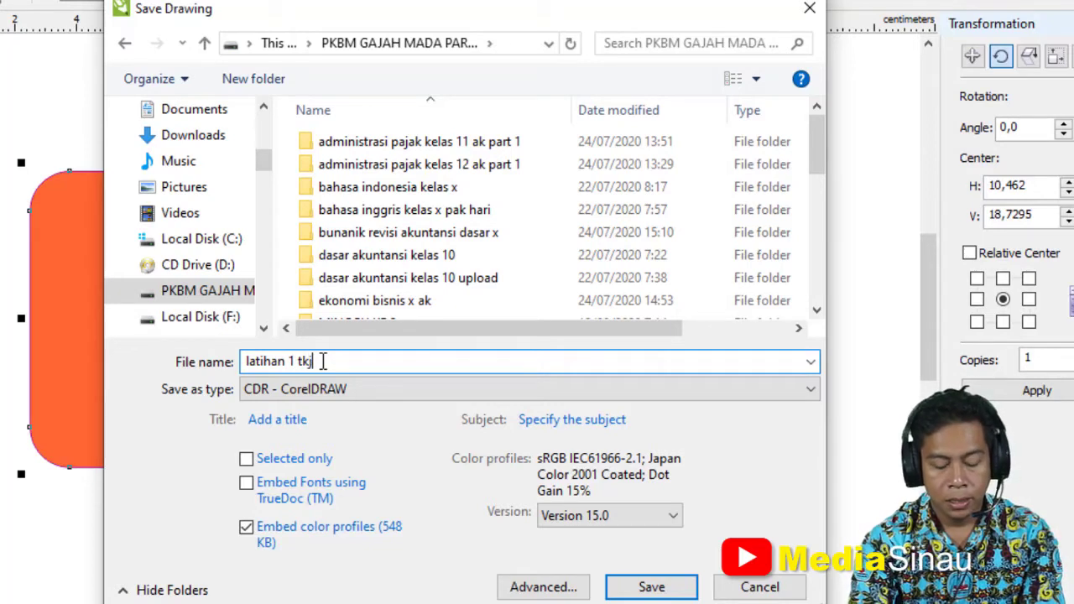
pyautogui.press('BackSpace')
pyautogui.write('10')
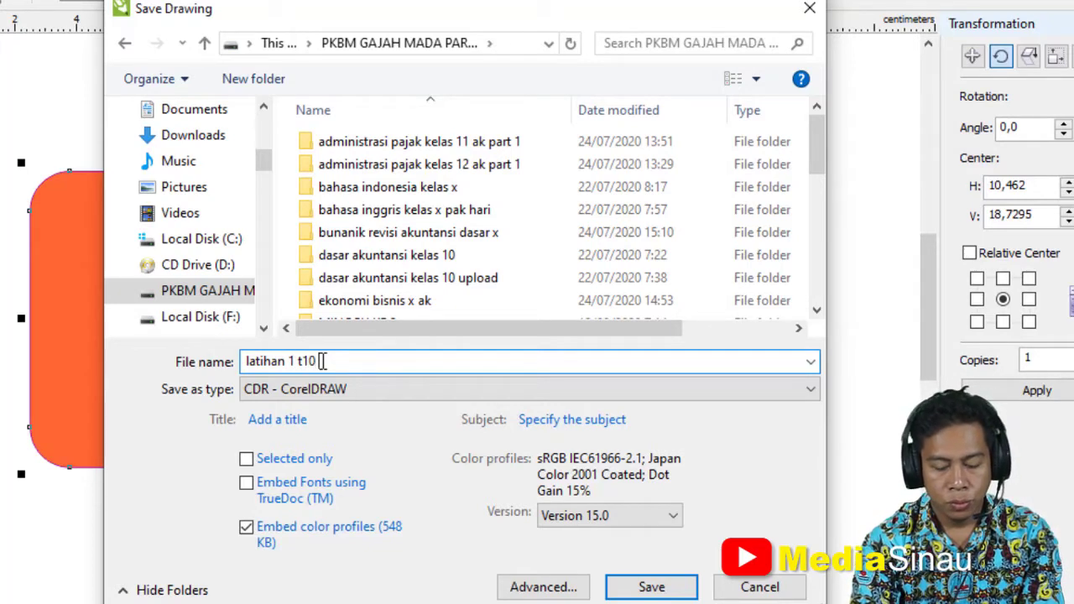
pyautogui.press('BackSpace')
pyautogui.press('BackSpace')
pyautogui.press('BackSpace')
pyautogui.write('1')
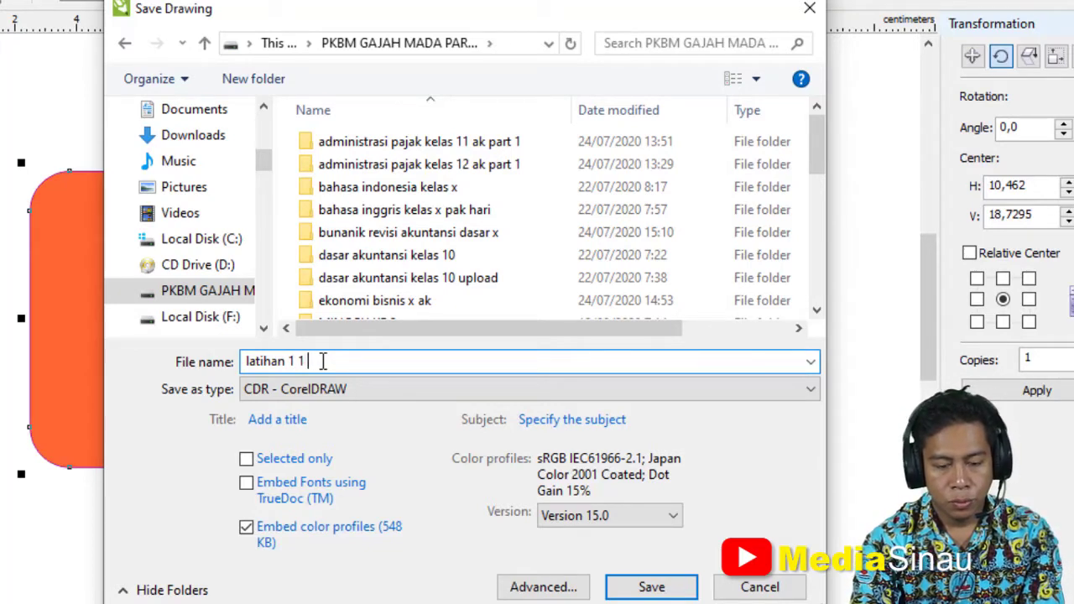
pyautogui.write('0 tkj 1')
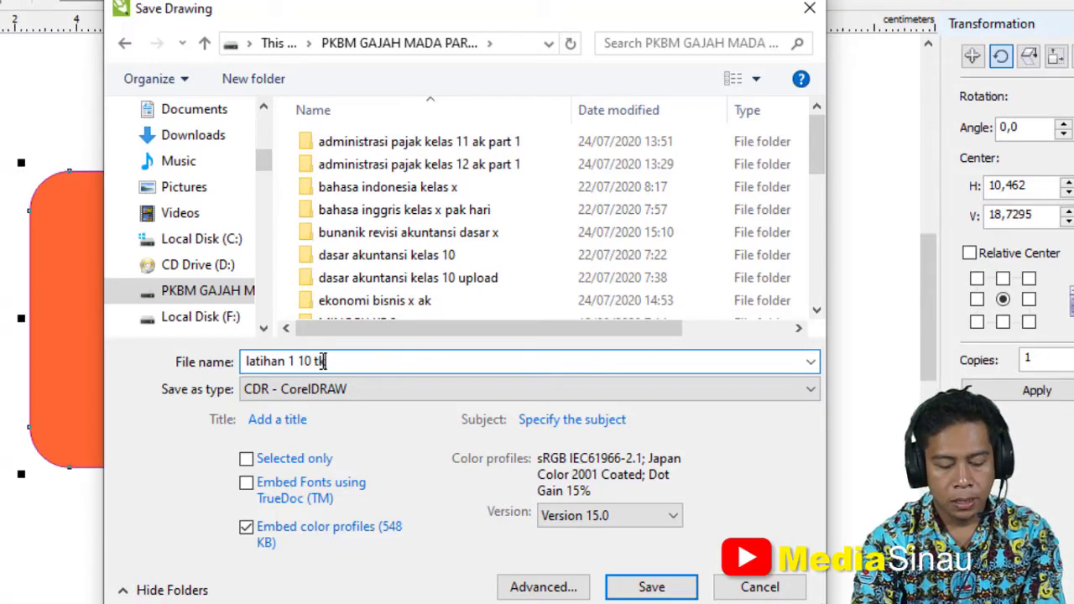
pyautogui.click(621, 587)
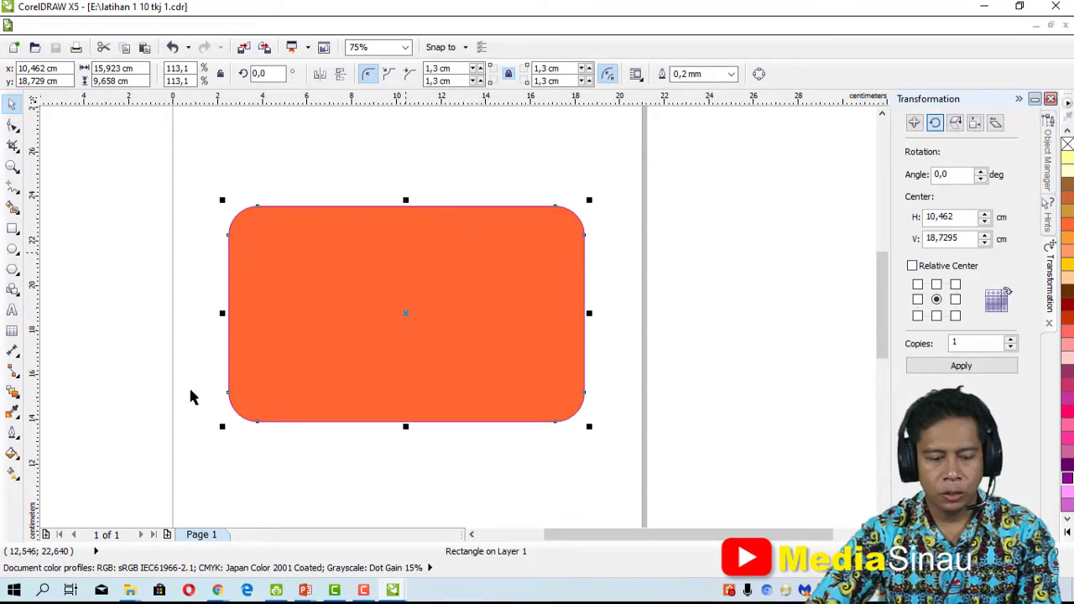
# Switch to File Explorer and open the PKBM GAJAH MADA PARE (E:) drive.
pyautogui.moveTo(134, 592)
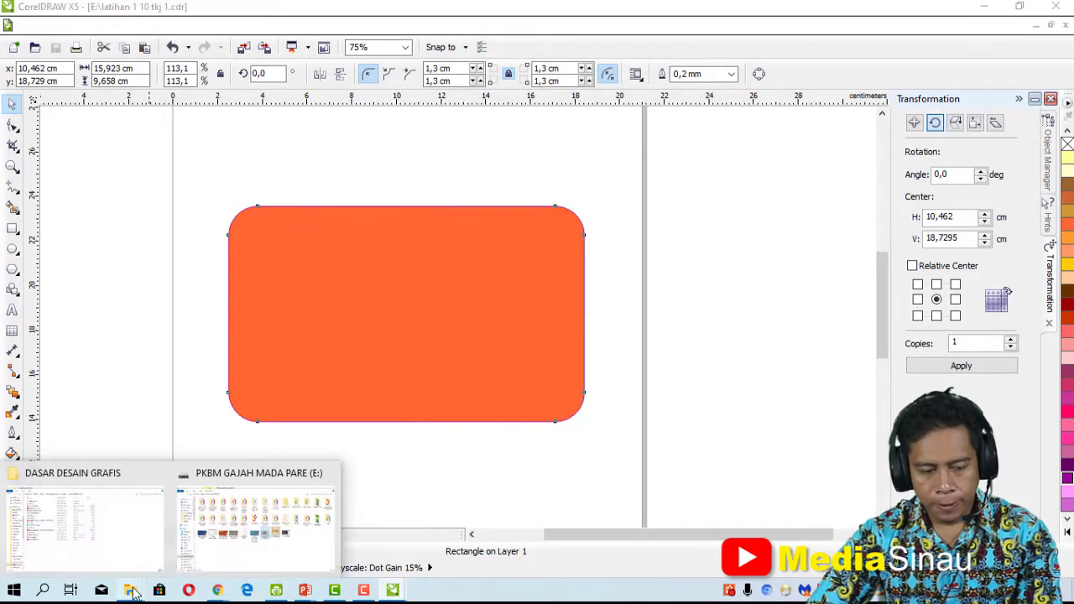
pyautogui.moveTo(119, 550)
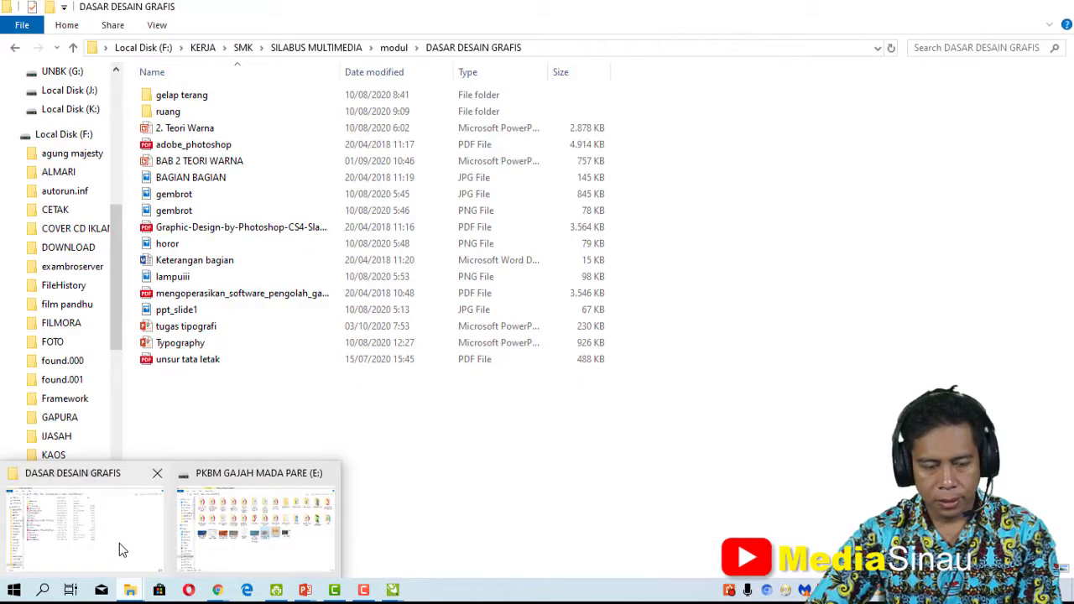
pyautogui.click(119, 542)
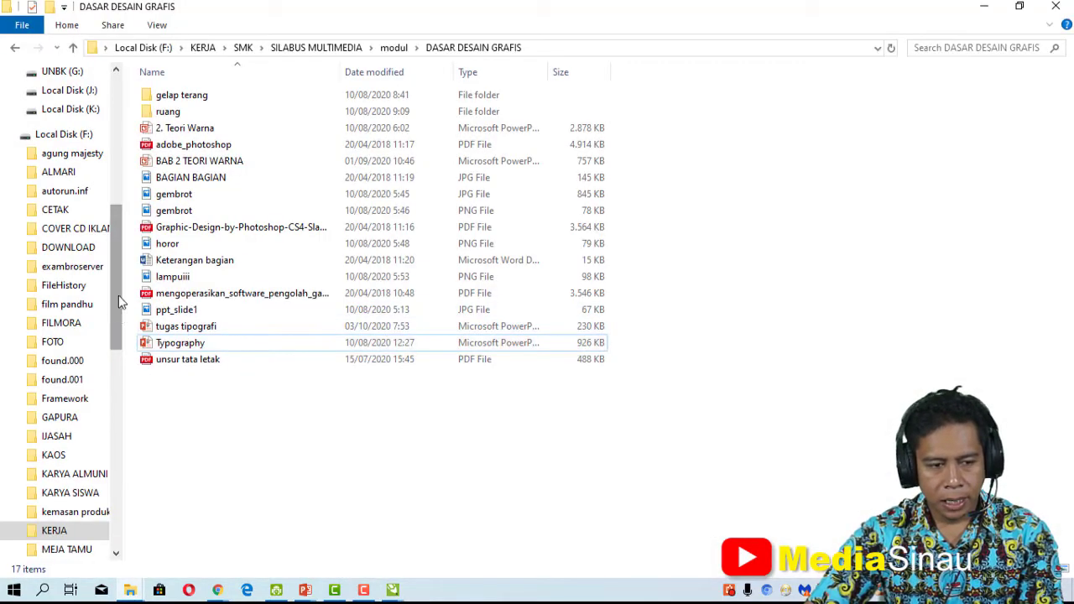
pyautogui.moveTo(116, 308); pyautogui.dragTo(118, 246)
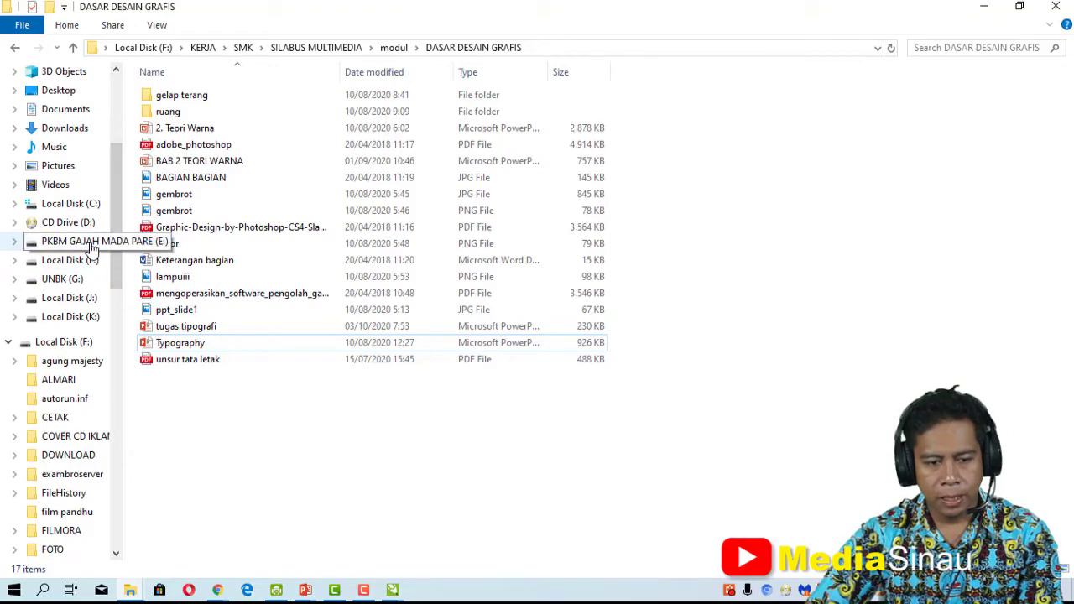
pyautogui.click(93, 243)
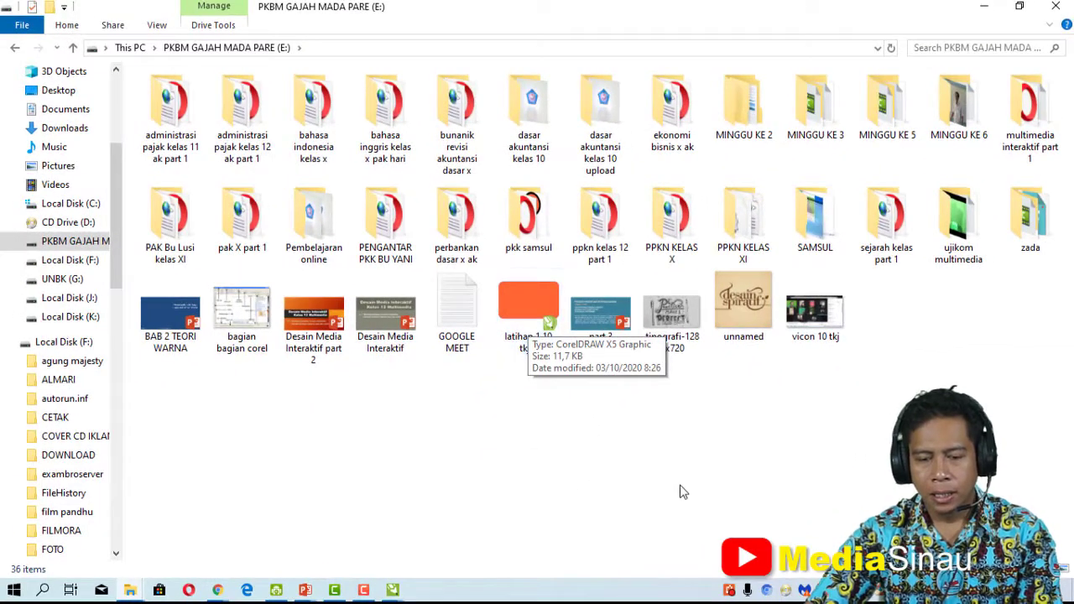
# Show the drive's contents in Details view and select the file "latihan 1 10 tkj 1".
pyautogui.rightClick(682, 245)
pyautogui.moveTo(848, 256)
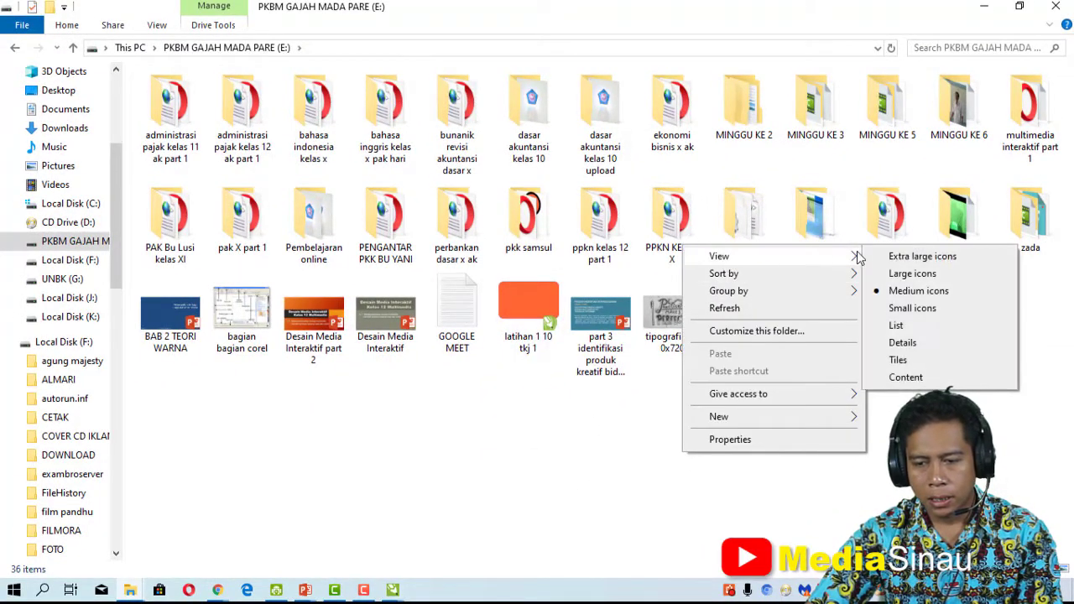
pyautogui.click(902, 342)
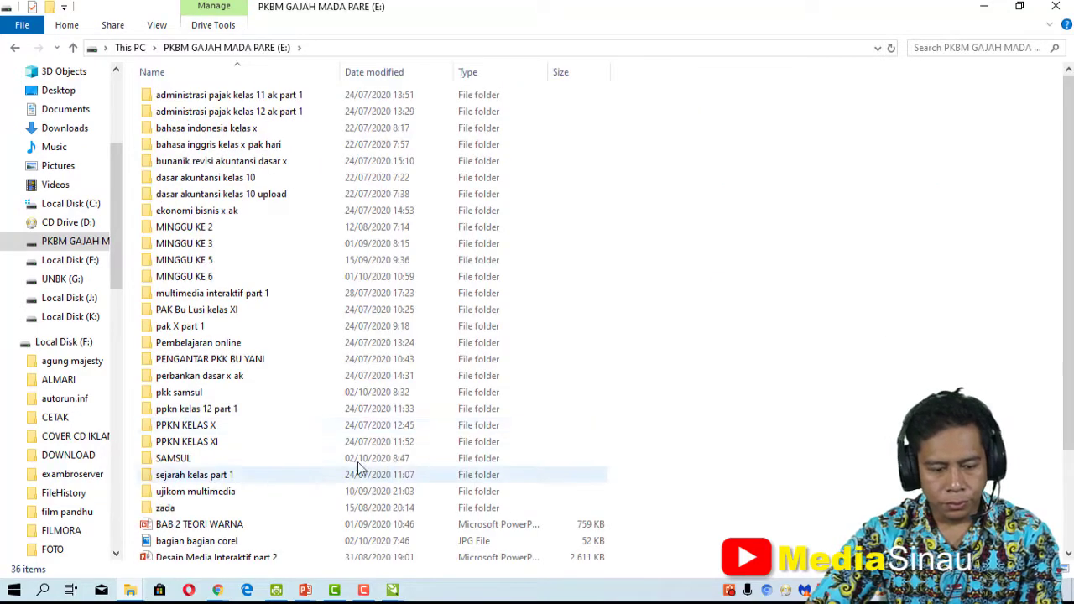
pyautogui.scroll(-3, 366, 475)
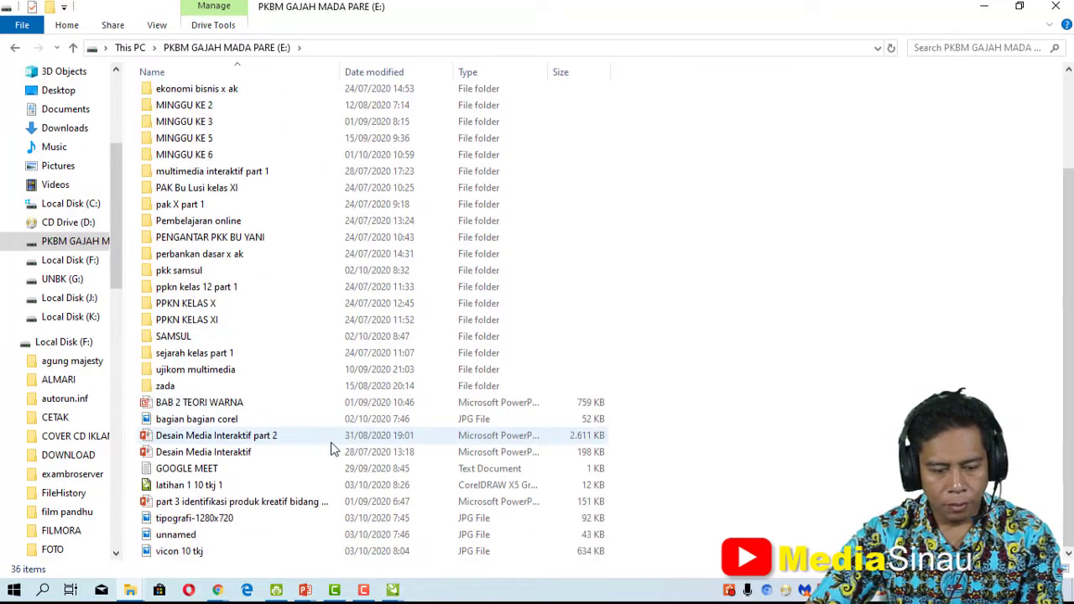
pyautogui.click(241, 489)
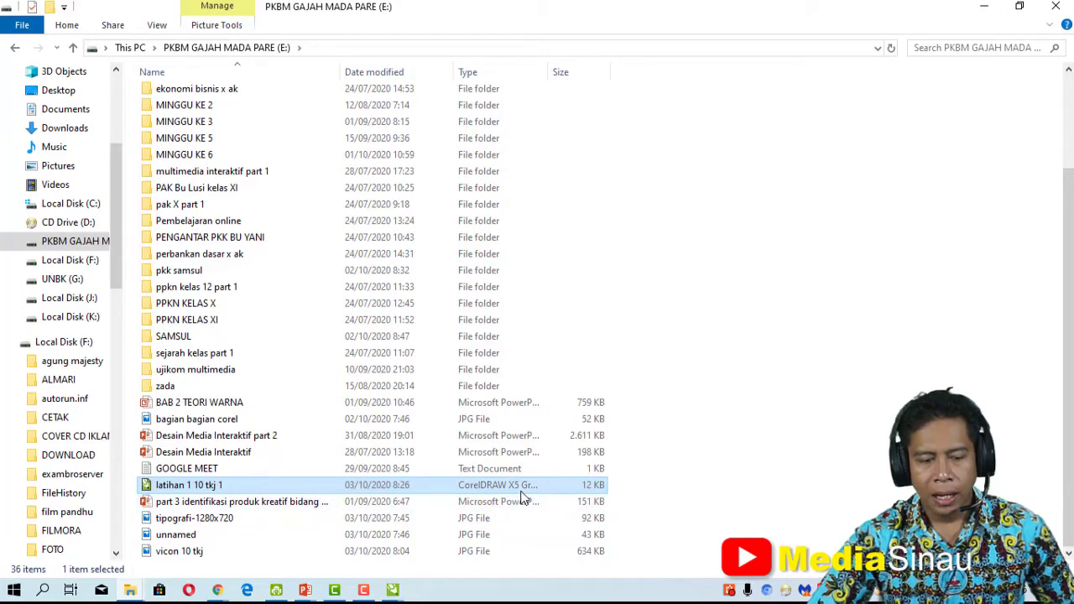
# Examine the file type and extension in the properties of "latihan 1 10 tkj 1", and close the properties.
pyautogui.rightClick(234, 490)
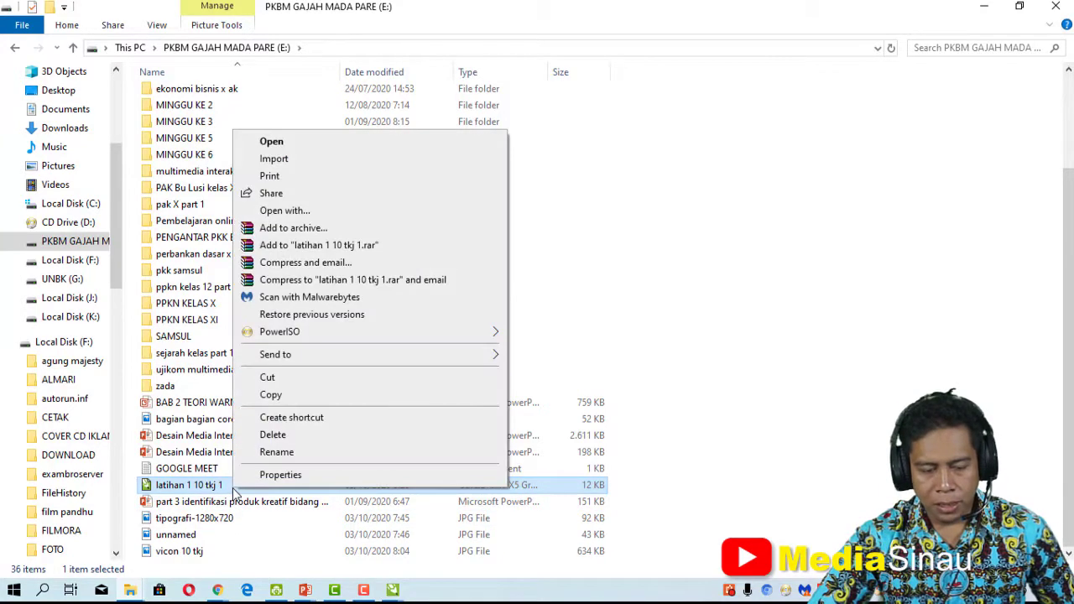
pyautogui.click(279, 474)
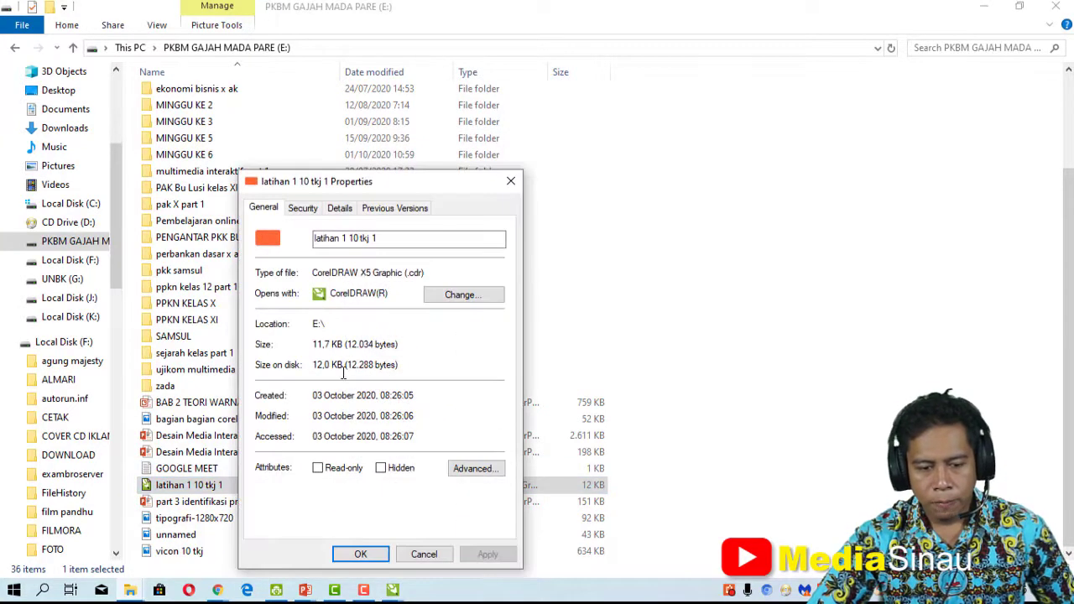
pyautogui.moveTo(428, 274); pyautogui.dragTo(412, 280)
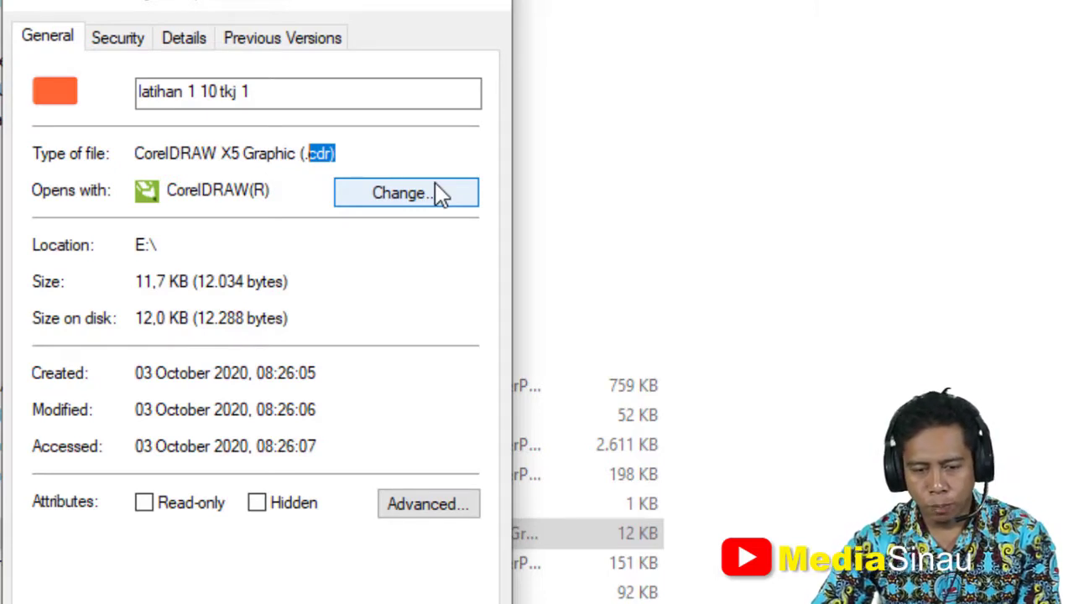
pyautogui.moveTo(340, 154); pyautogui.dragTo(302, 159)
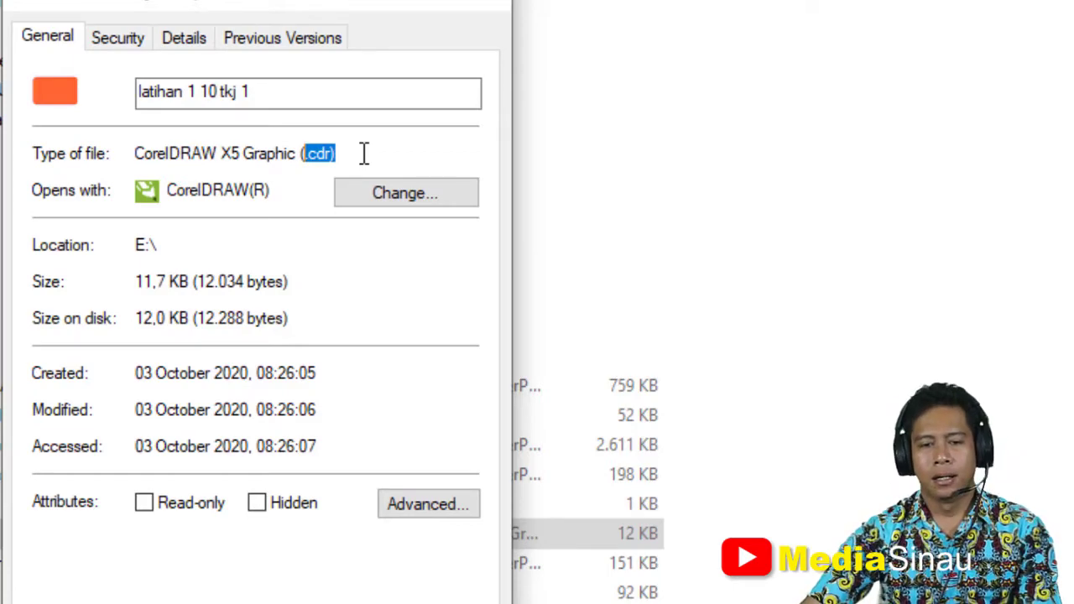
pyautogui.click(353, 601)
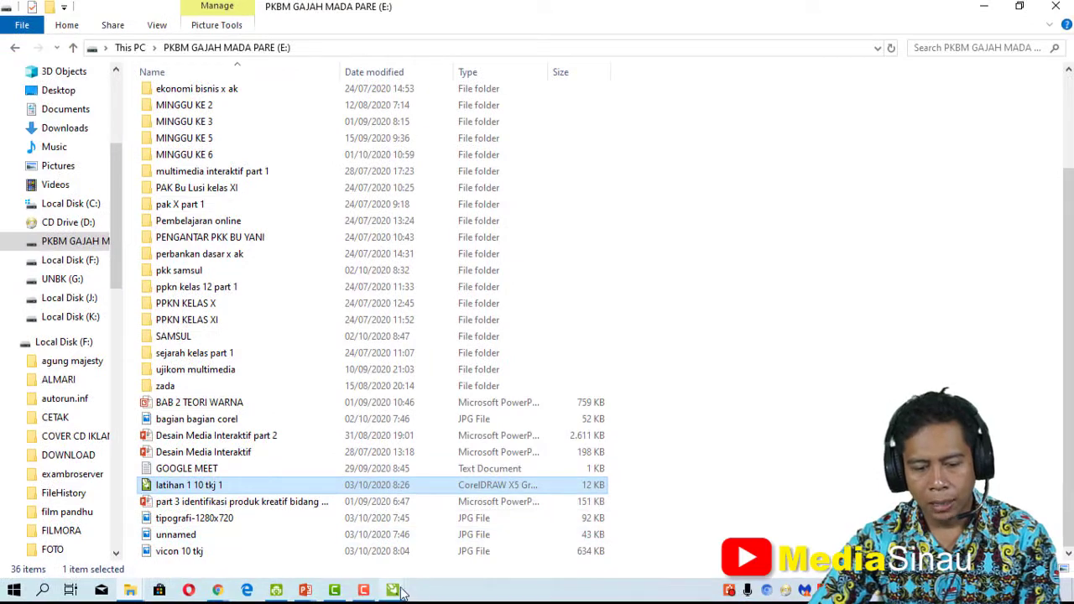
# Close CorelDRAW and reopen the drawing "latihan 1 10 tkj 1" from the E: drive.
pyautogui.moveTo(403, 592)
pyautogui.click(463, 528)
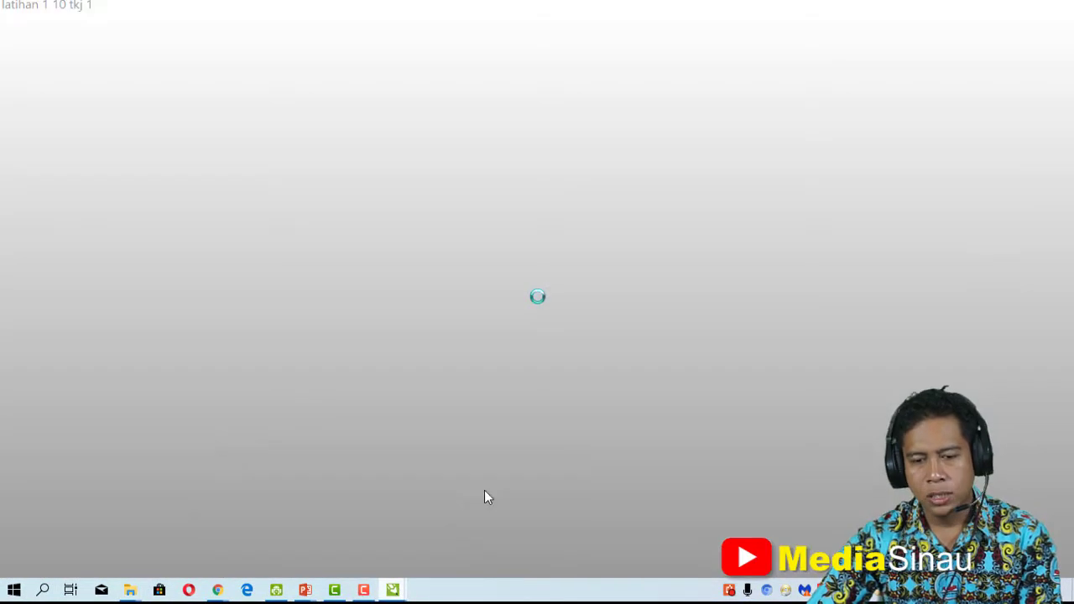
pyautogui.click(1056, 7)
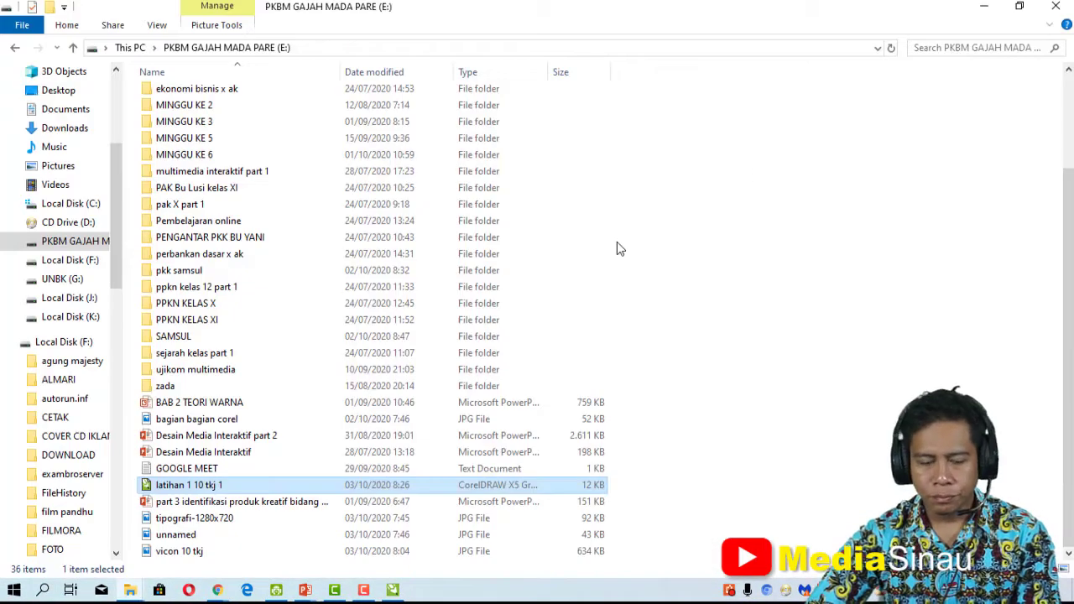
pyautogui.doubleClick(243, 484)
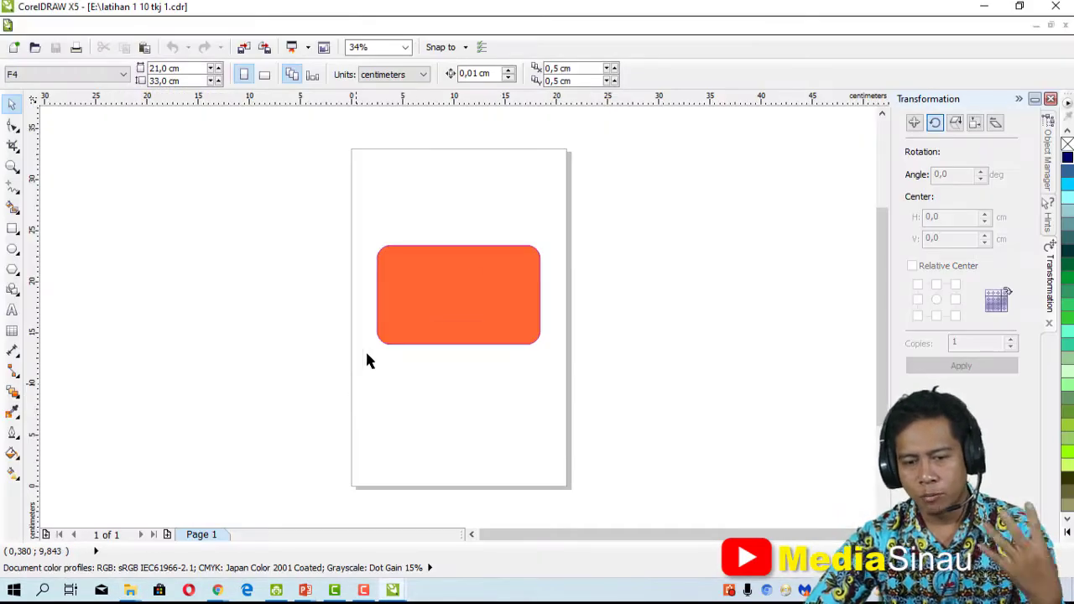
# Move the orange rectangle partly off the page's left edge and back onto the upper part of the page, and deselect it.
pyautogui.moveTo(300, 233); pyautogui.dragTo(587, 416)
pyautogui.click(625, 392)
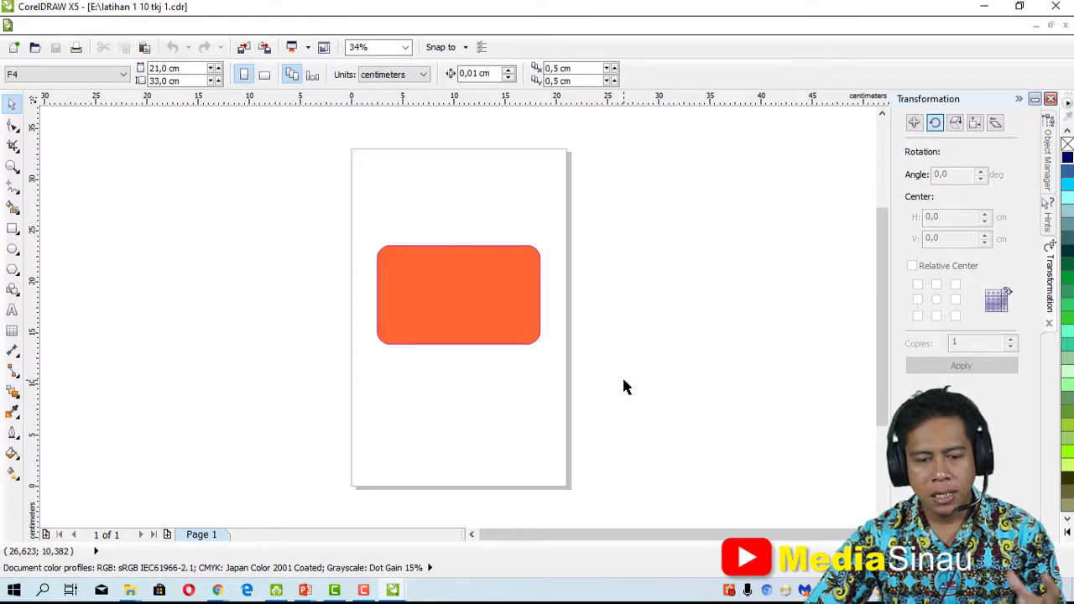
pyautogui.click(487, 295)
pyautogui.moveTo(498, 279); pyautogui.dragTo(345, 277)
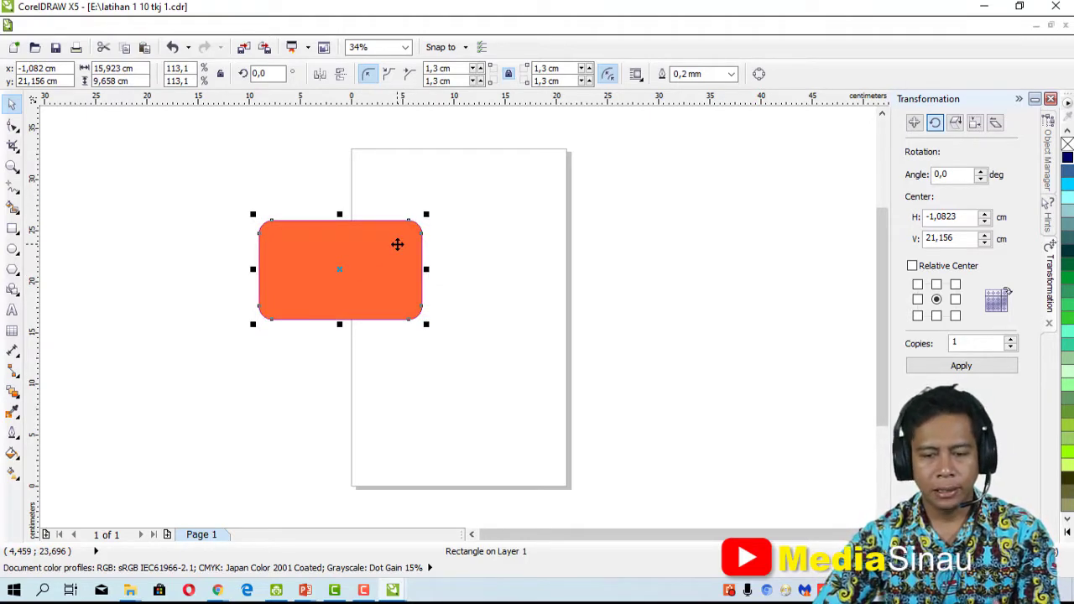
pyautogui.moveTo(397, 245); pyautogui.dragTo(521, 240)
pyautogui.click(643, 331)
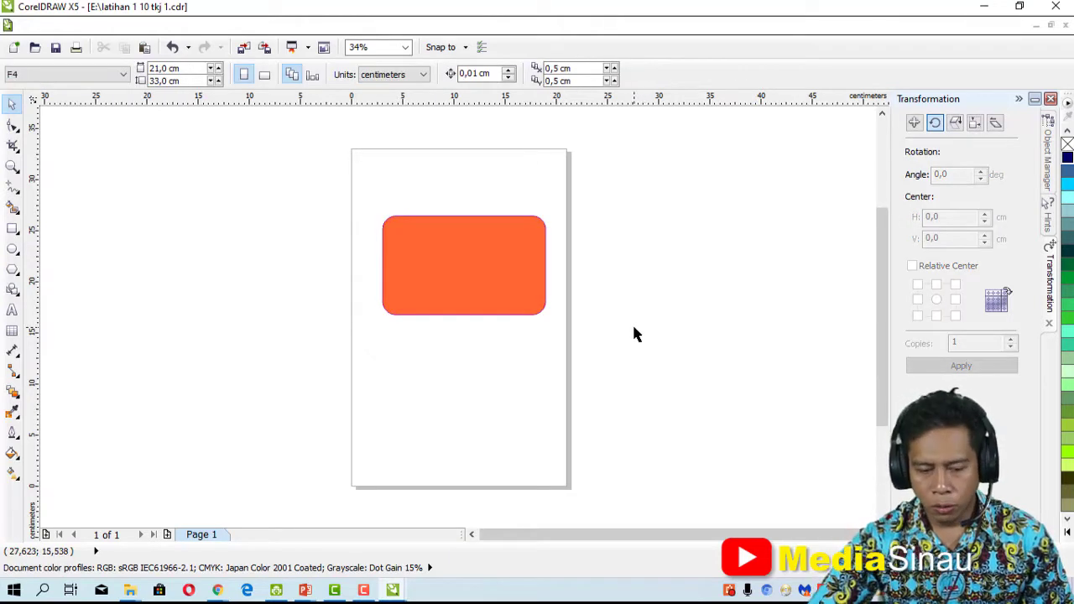
# Switch to the Google Meet call in Chrome and admit the participant who is asking to join the meeting.
pyautogui.moveTo(221, 590)
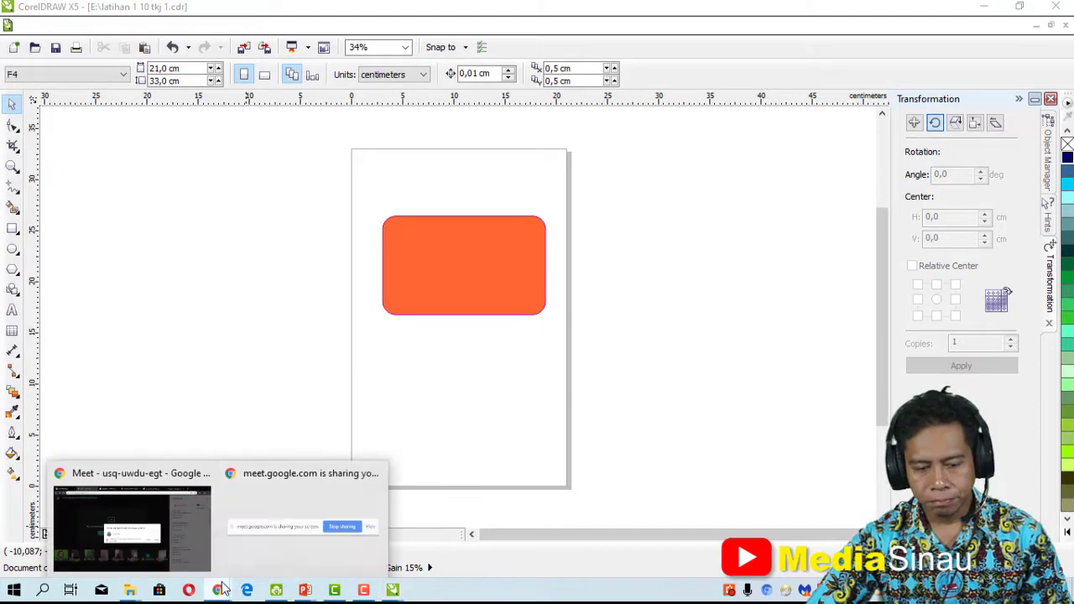
pyautogui.click(175, 536)
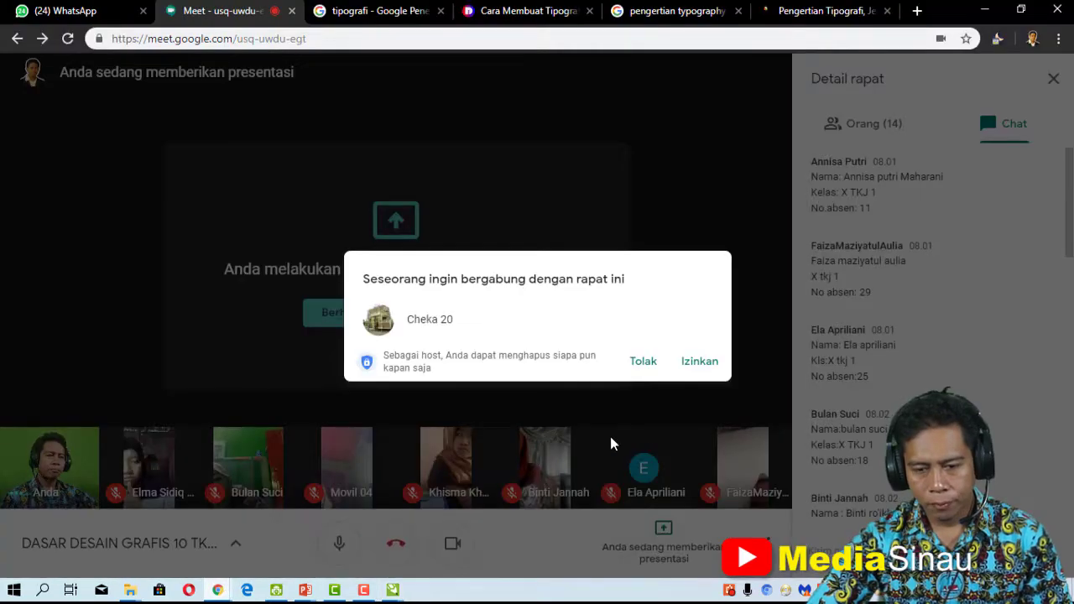
pyautogui.click(715, 370)
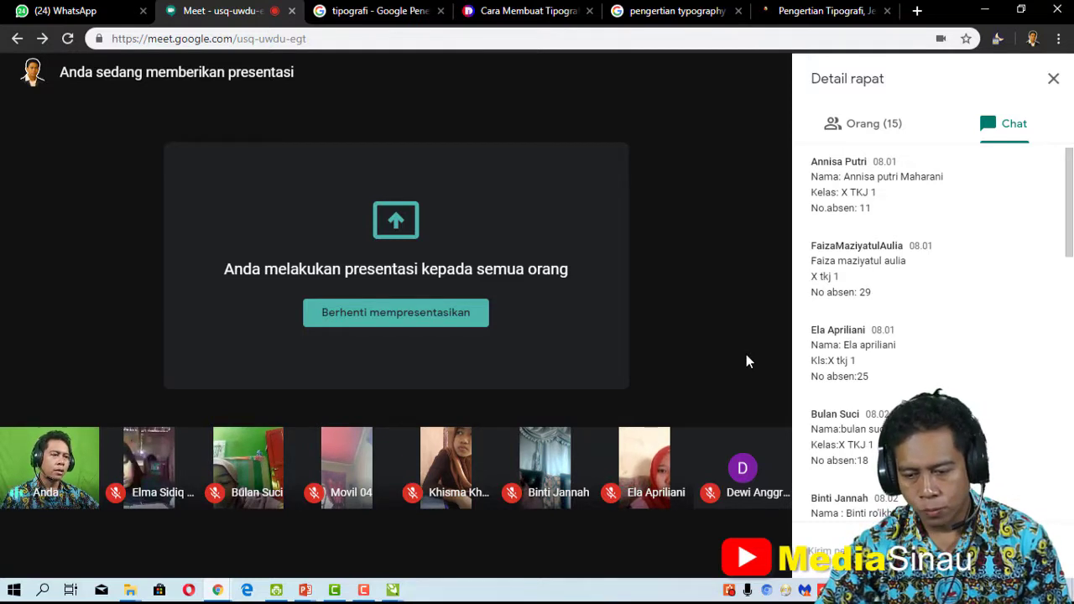
pyautogui.moveTo(519, 463)
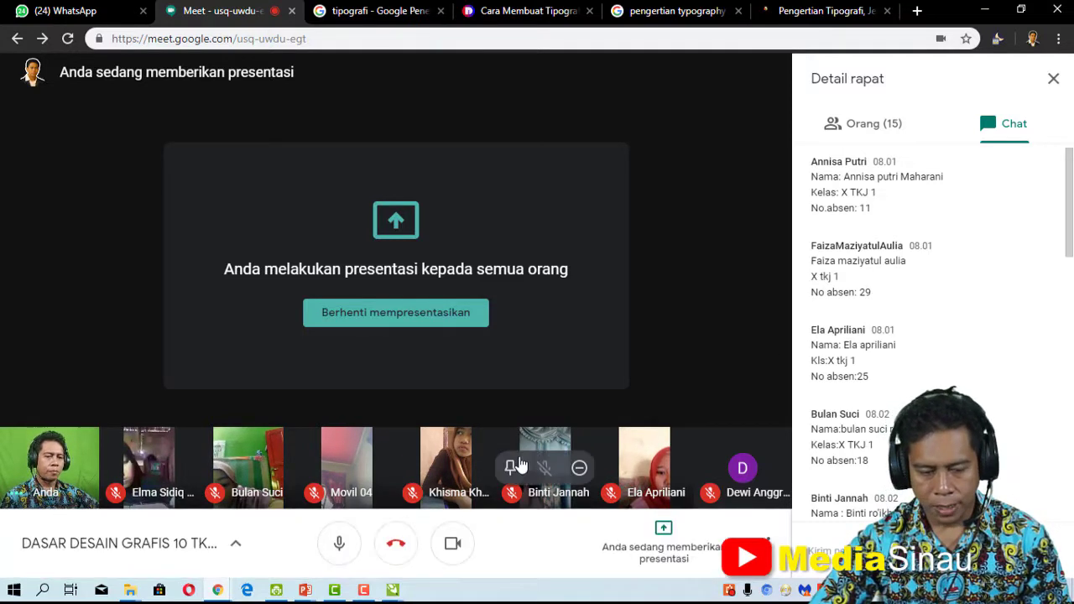
# Switch to the PowerPoint presentation "tugas tipografi", dismiss the Meet notification, and start the slide show from slide 2, "Tipografi".
pyautogui.moveTo(314, 584)
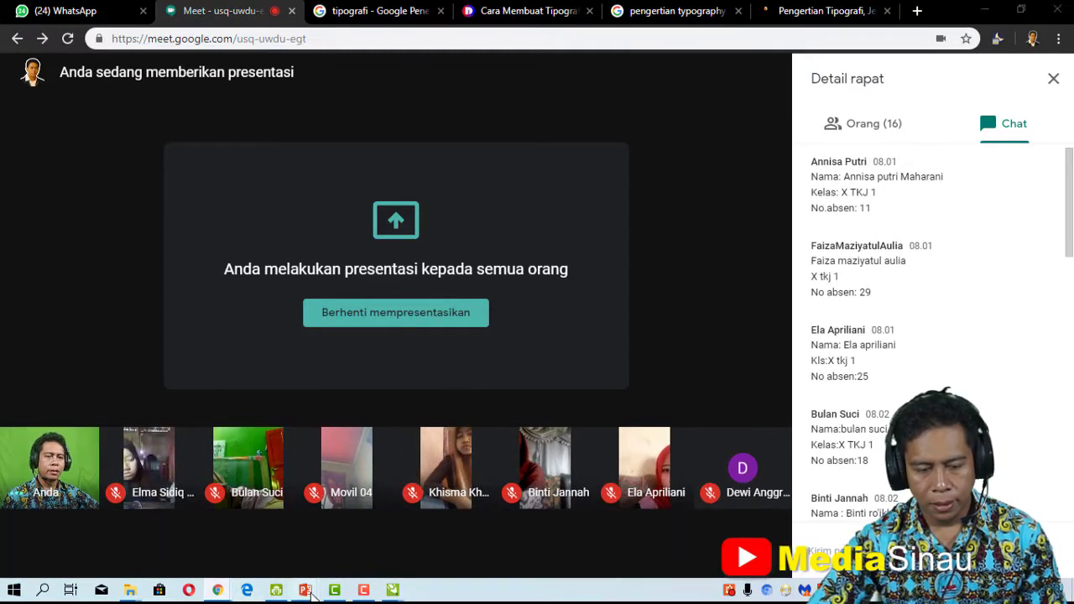
pyautogui.click(394, 504)
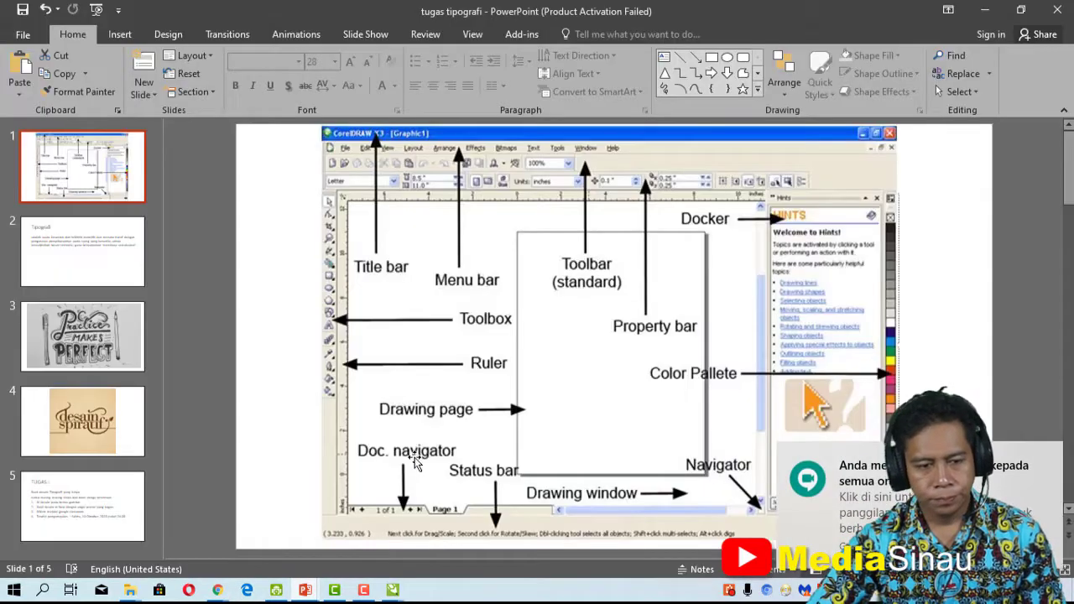
pyautogui.click(116, 286)
pyautogui.click(1049, 460)
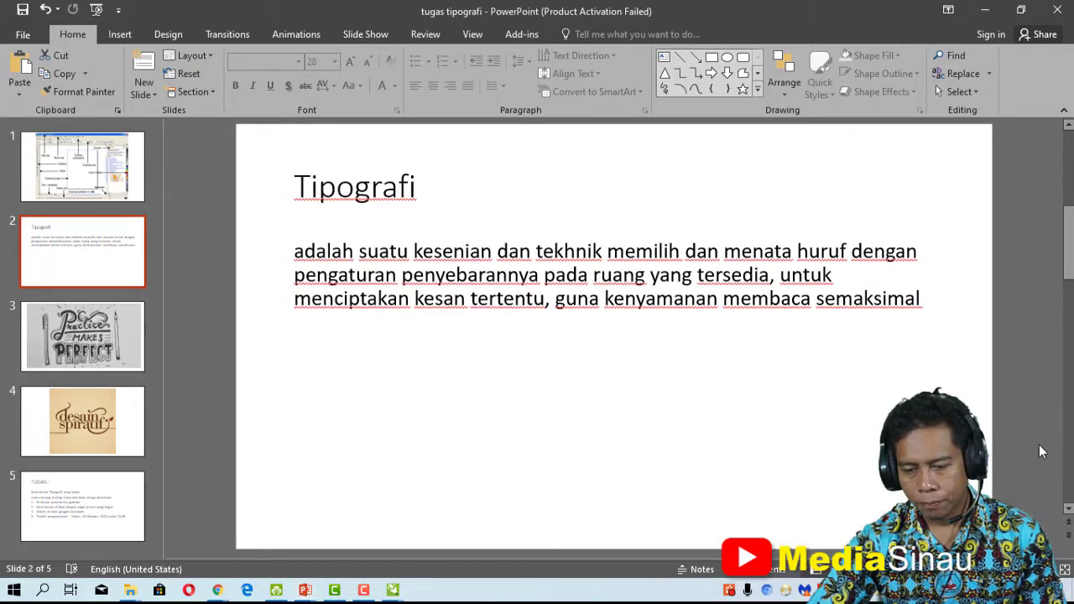
pyautogui.hotkey('shift', 'F5')
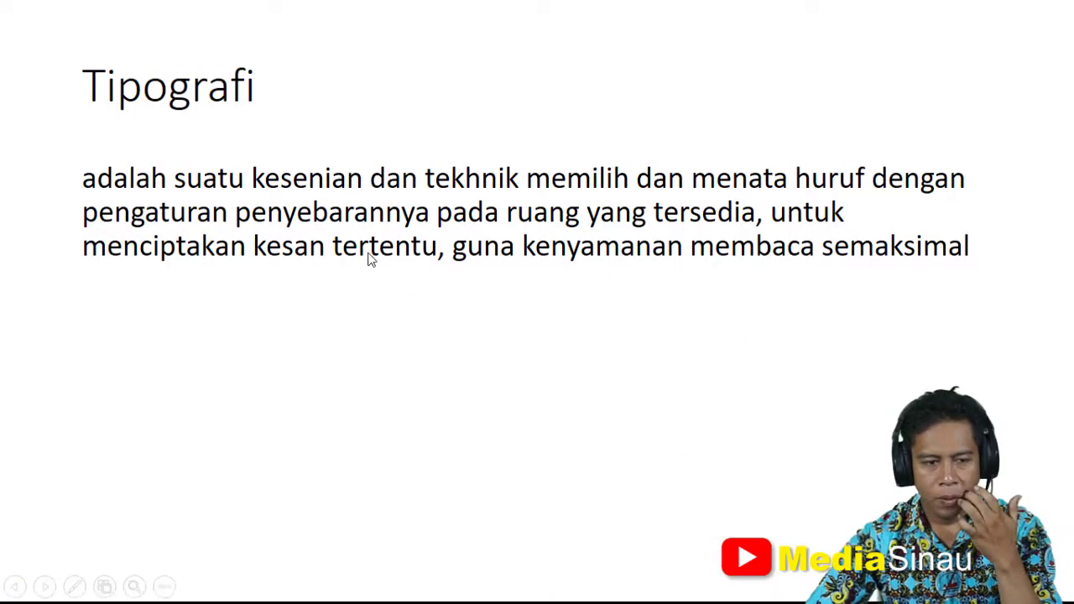